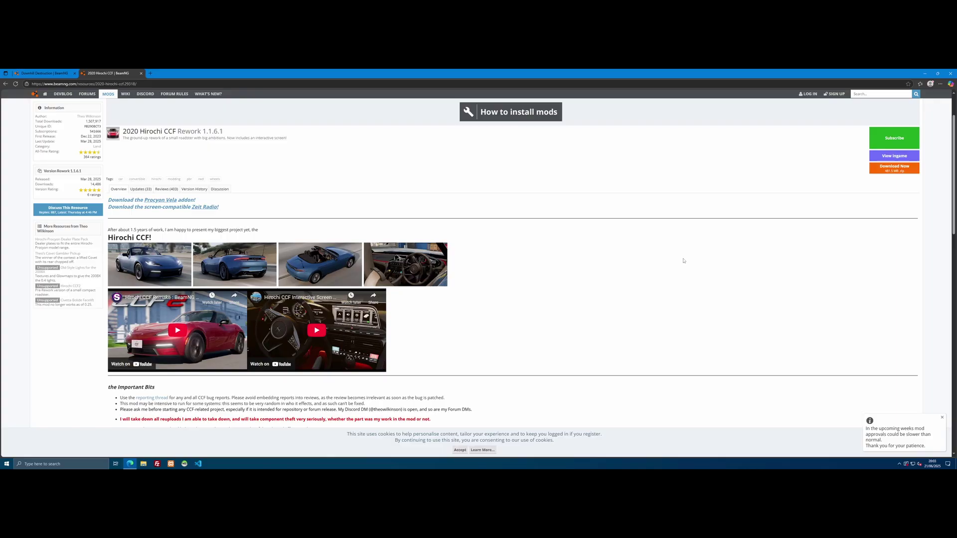
key("ctrl+shift+Tab")
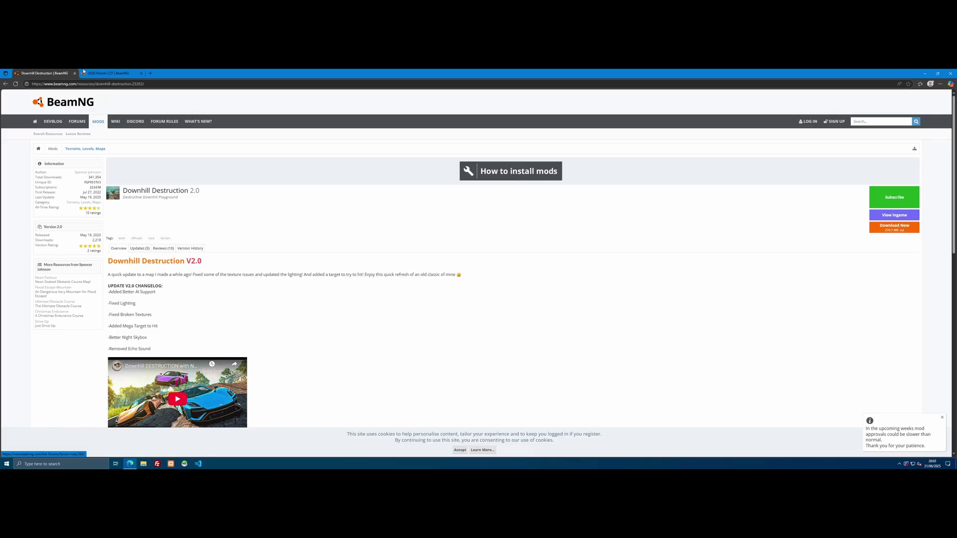
left_click(106, 72)
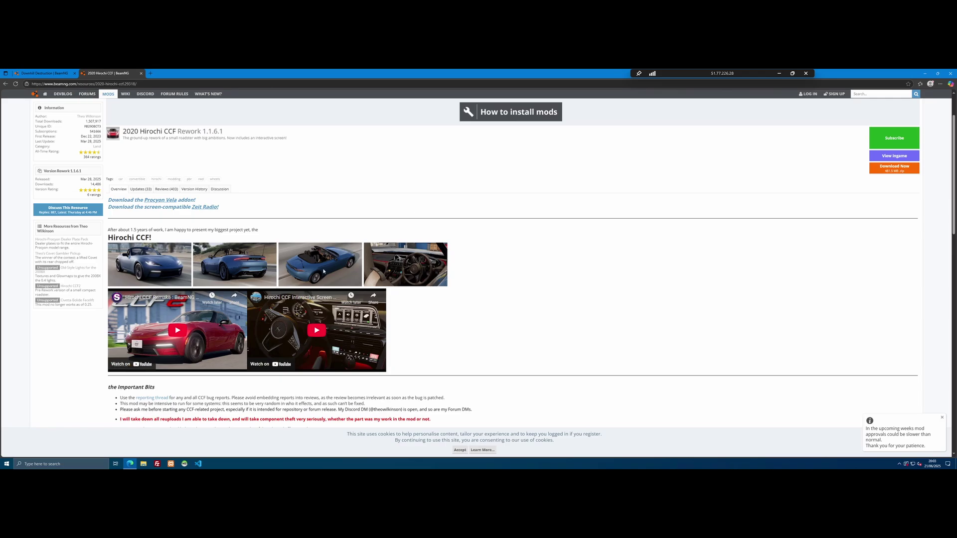
left_click(63, 73)
left_click(108, 73)
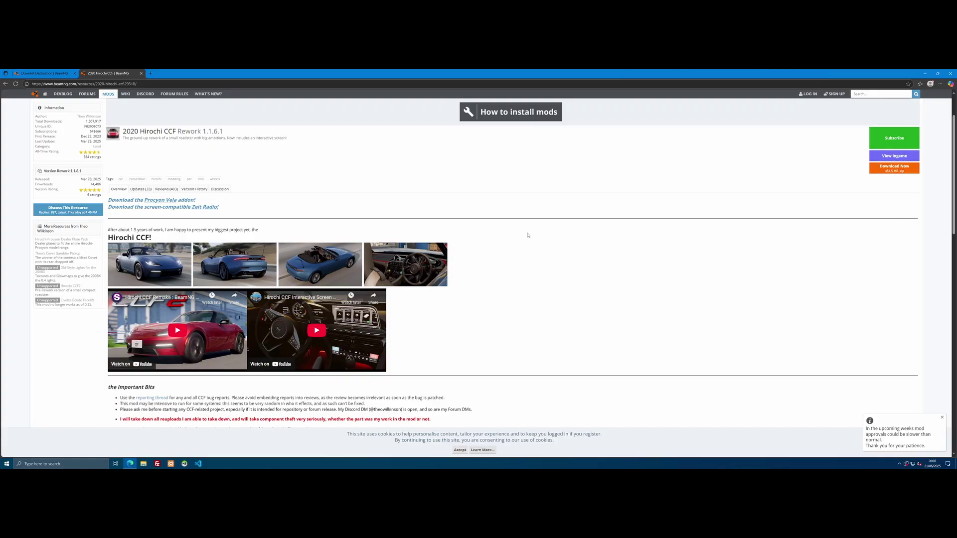
Download the 2020 Hirochi CCF mod and show its zip in the Downloads folder with the browser minimised
scroll(324, 194, "down", 1)
scroll(326, 299, "up", 3)
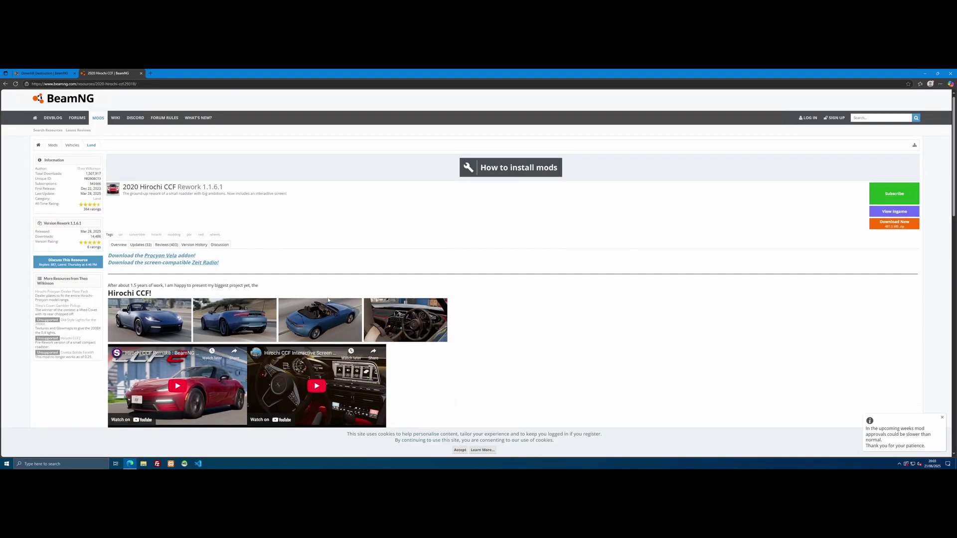
left_click(885, 225)
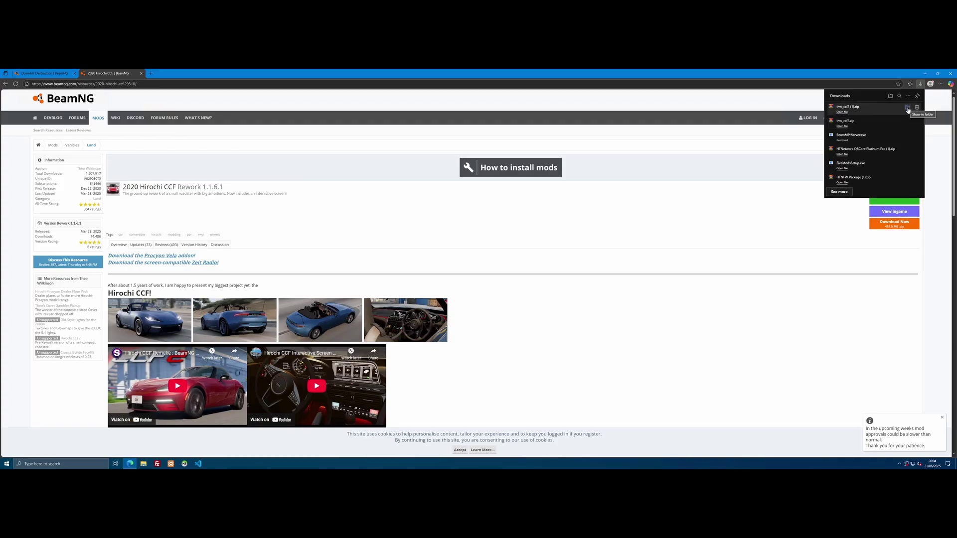
left_click(907, 110)
left_click_drag(504, 144, 629, 148)
left_click(926, 73)
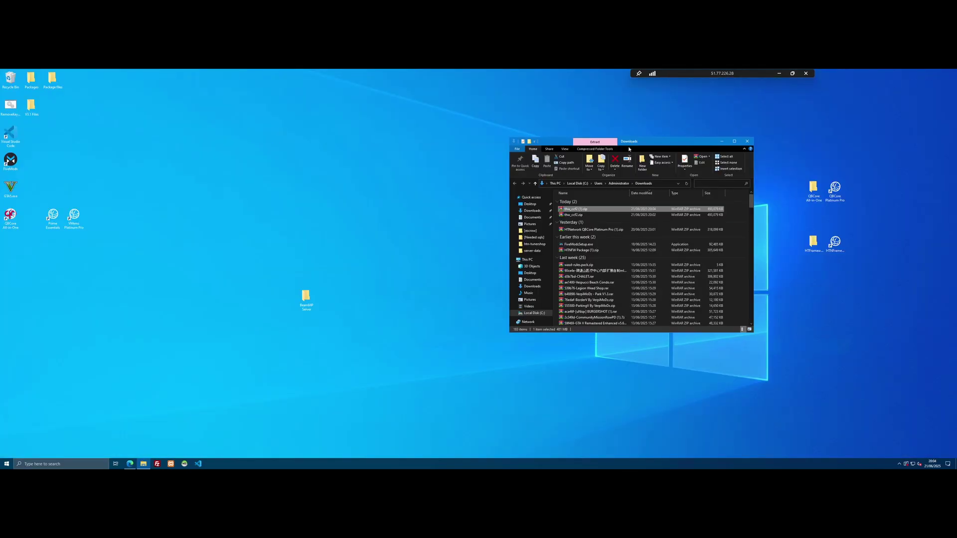
Move the CCF mod zip without the "(1)" suffix from Downloads into the Resources\Client folder of BeamMP Server
double_click(305, 297)
left_click_drag(570, 153, 295, 141)
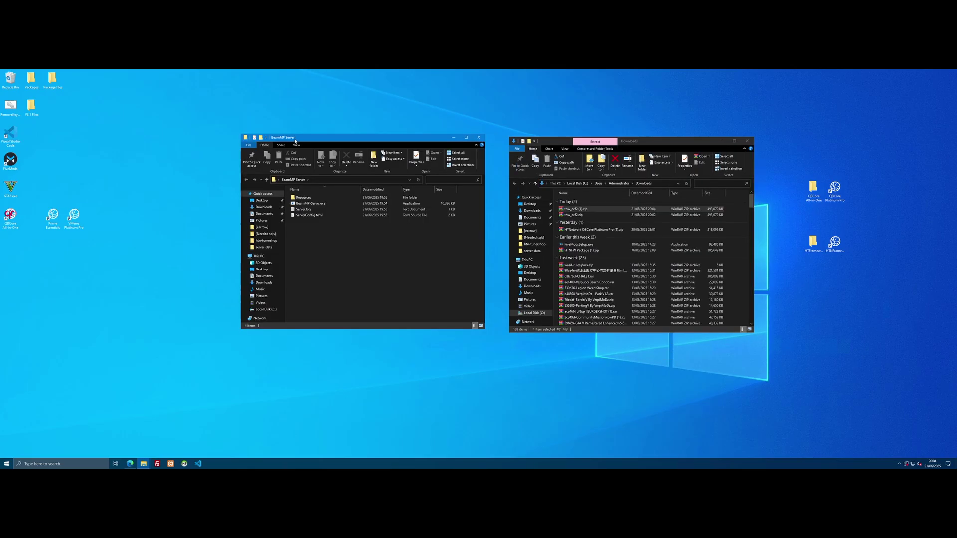
double_click(303, 197)
double_click(300, 198)
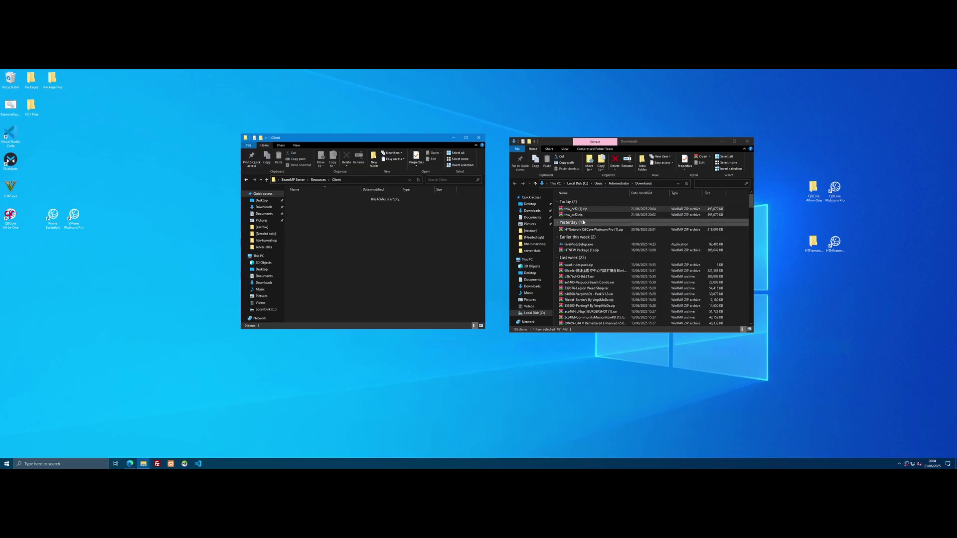
left_click(577, 216)
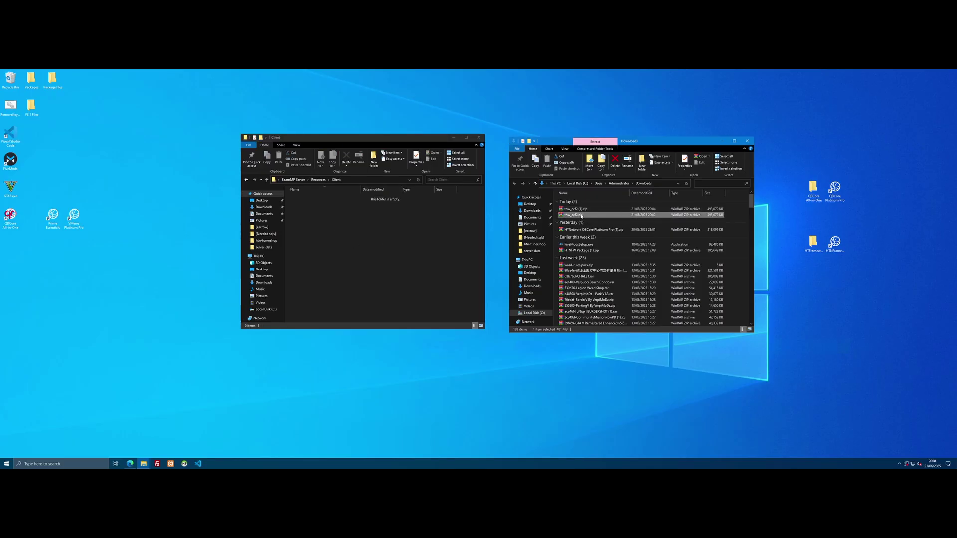
left_click_drag(581, 215, 361, 261)
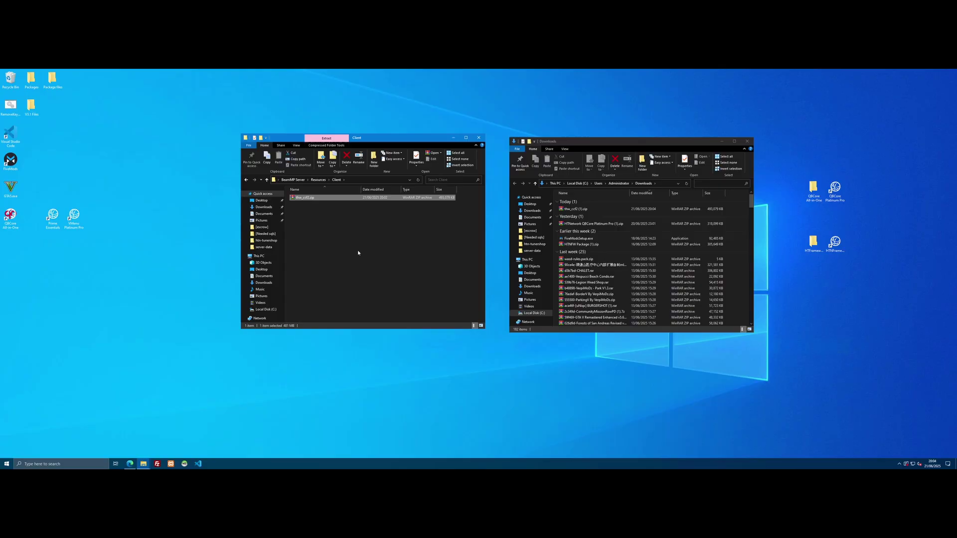
Return to the browser and download the Downhill Destruction 2.0 map mod from its BeamNG page
left_click(130, 463)
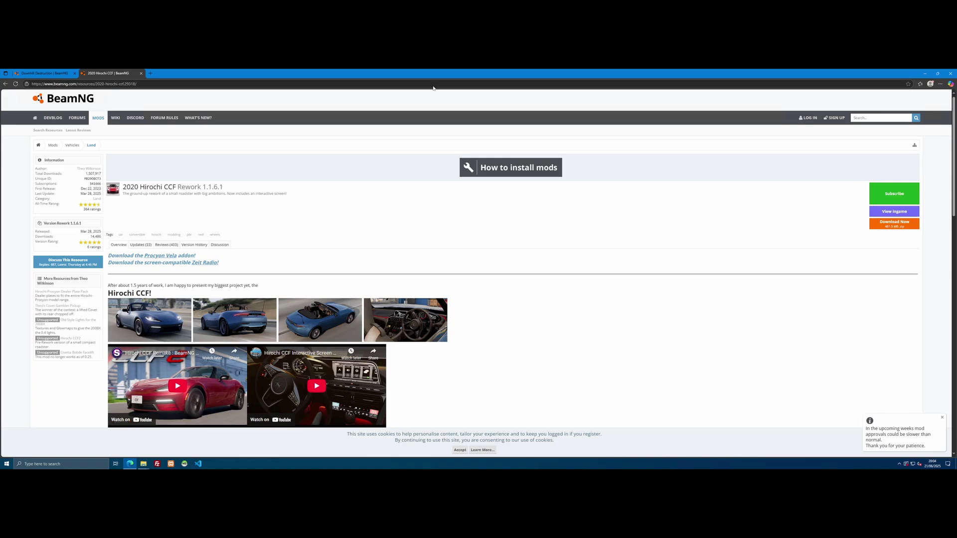
left_click(17, 72)
scroll(211, 244, "down", 2)
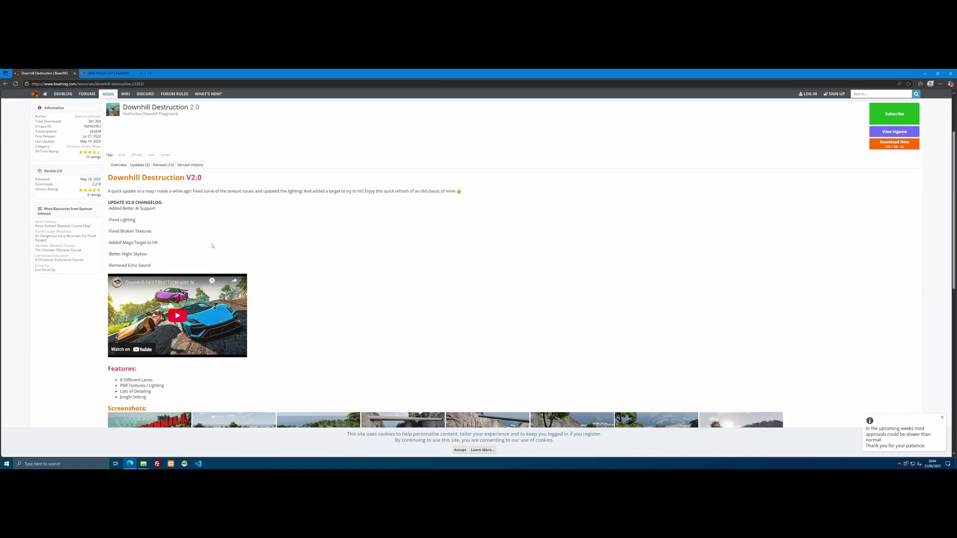
scroll(213, 246, "down", 2)
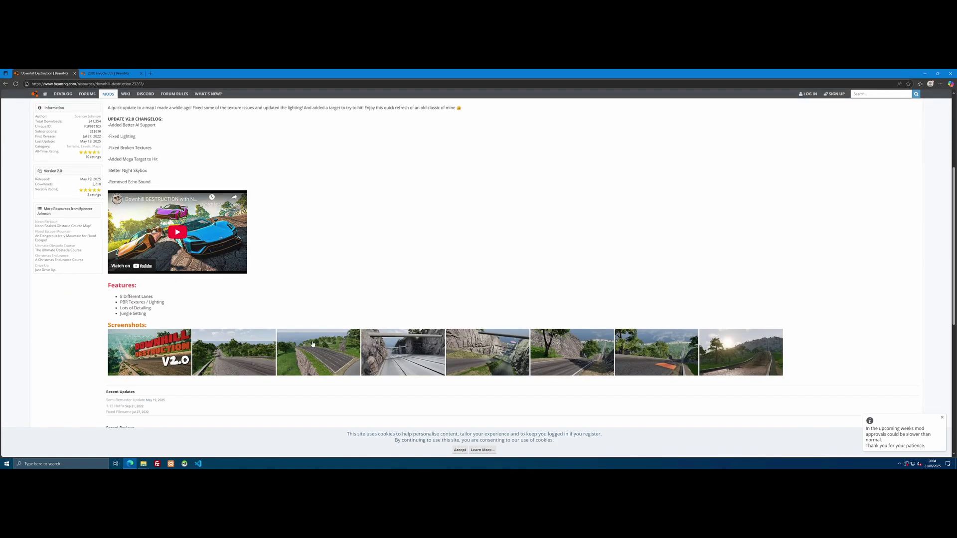
scroll(502, 297, "up", 4)
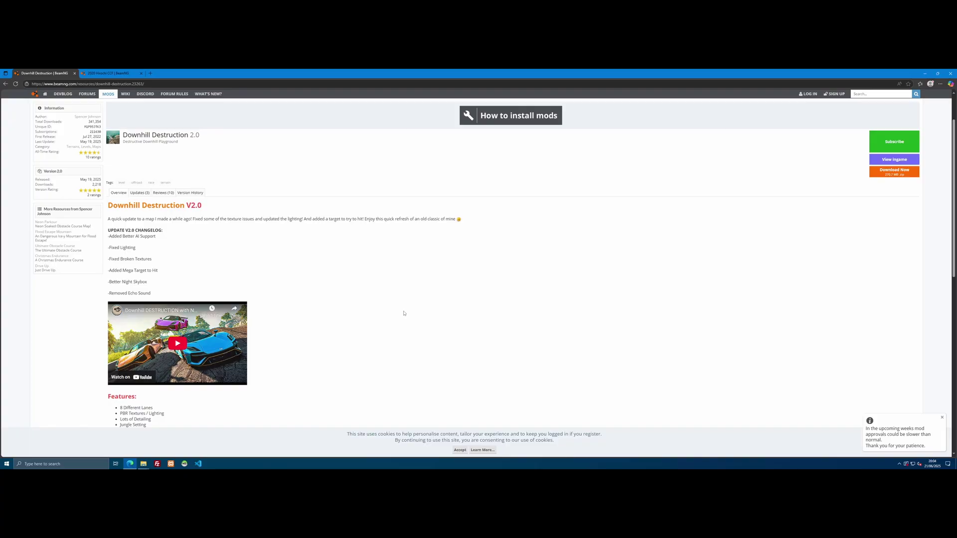
left_click(893, 228)
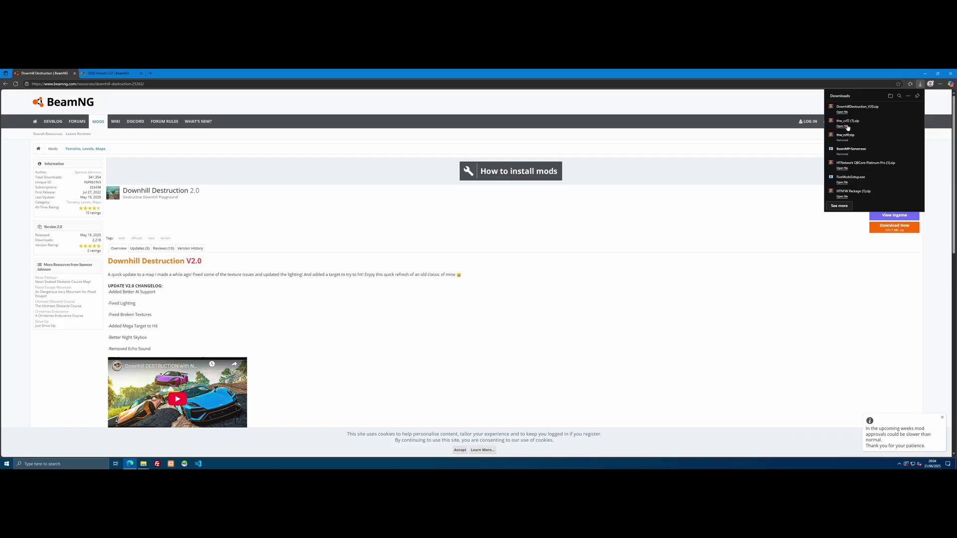
Show DownhillDestruction_V20.zip in Downloads and move it into the BeamMP Server's Resources\Client folder
mouse_move(878, 113)
left_click(907, 108)
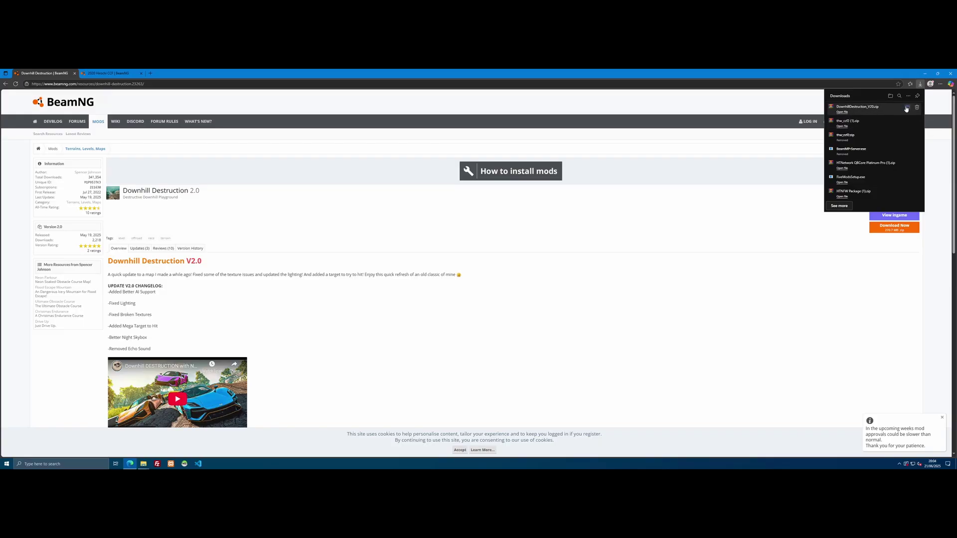
left_click(923, 73)
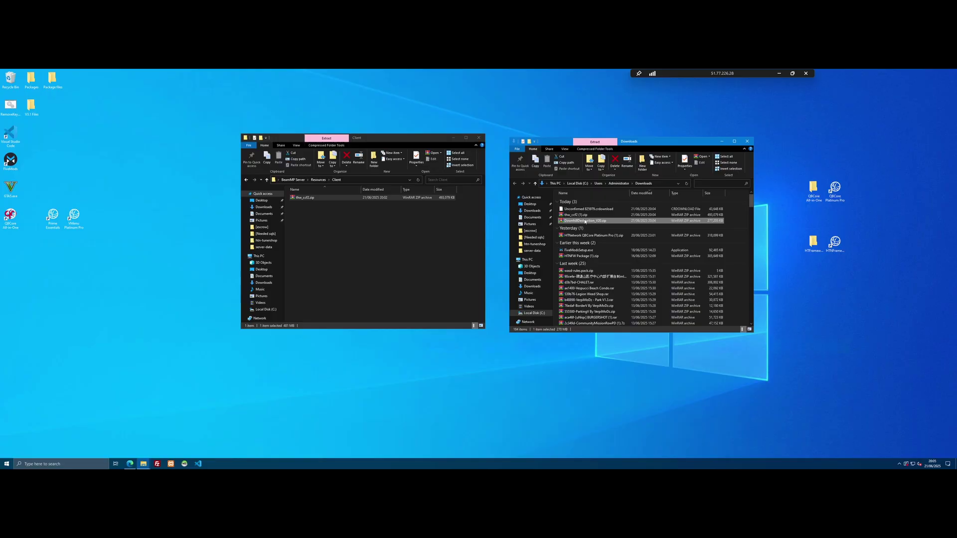
left_click_drag(585, 222, 374, 247)
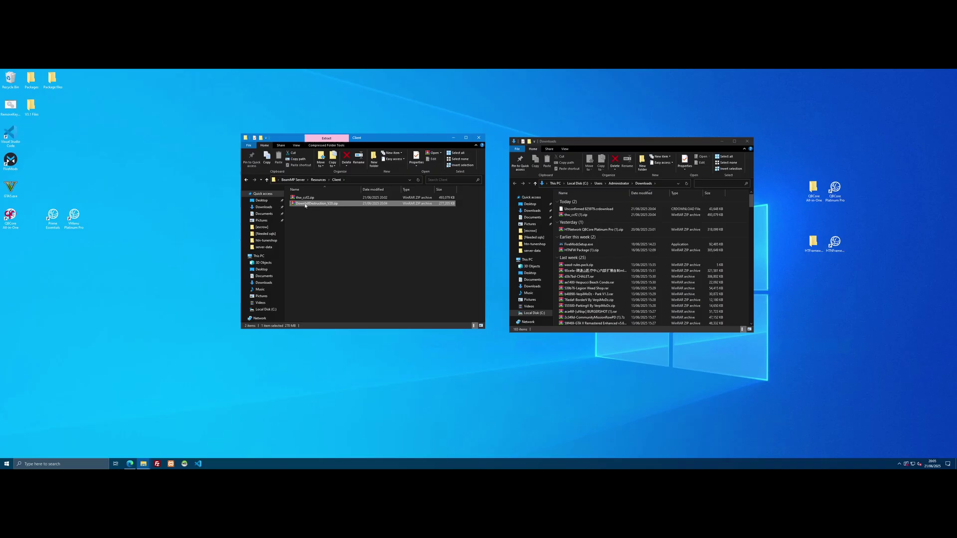
Open DownhillDestruction_V20.zip, copy the name of the map folder inside levels, and close the archive
double_click(305, 204)
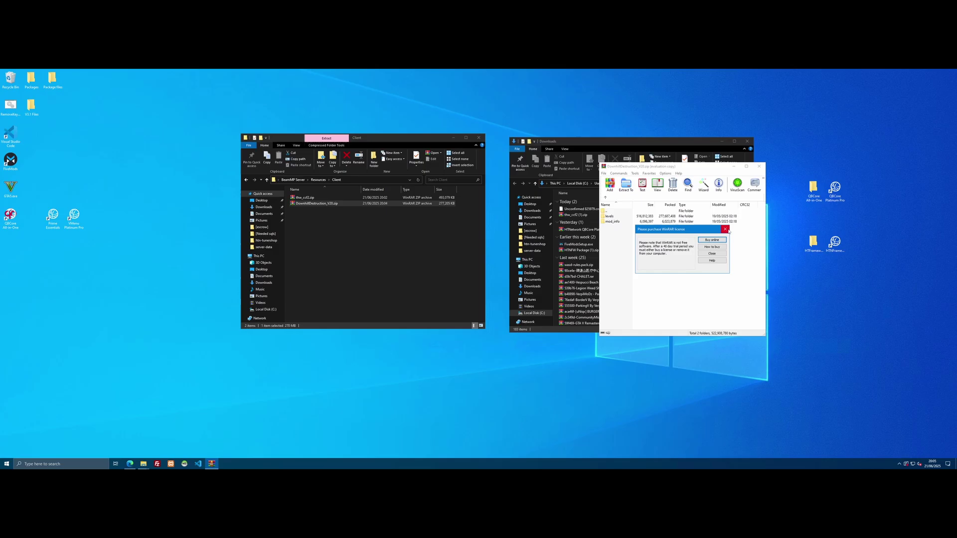
left_click(726, 230)
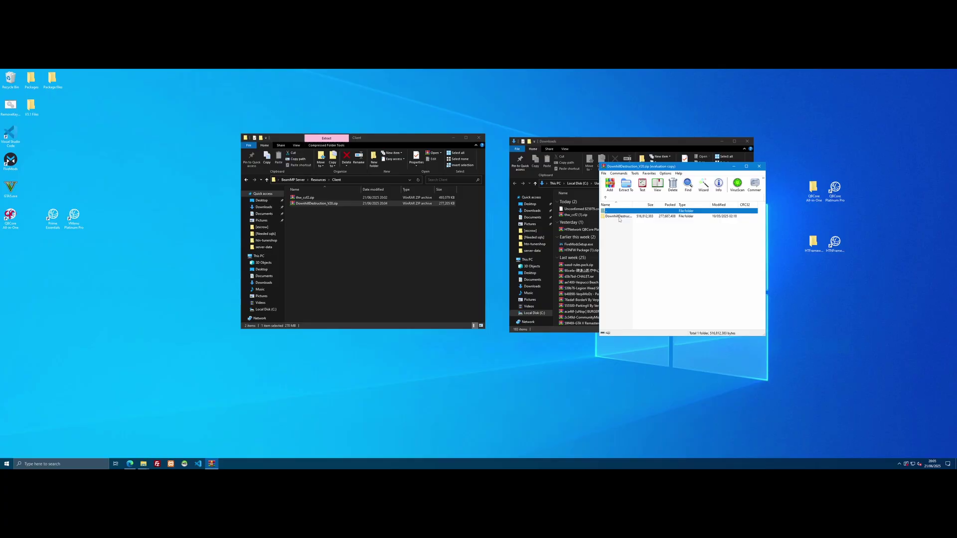
double_click(619, 217)
left_click(605, 197)
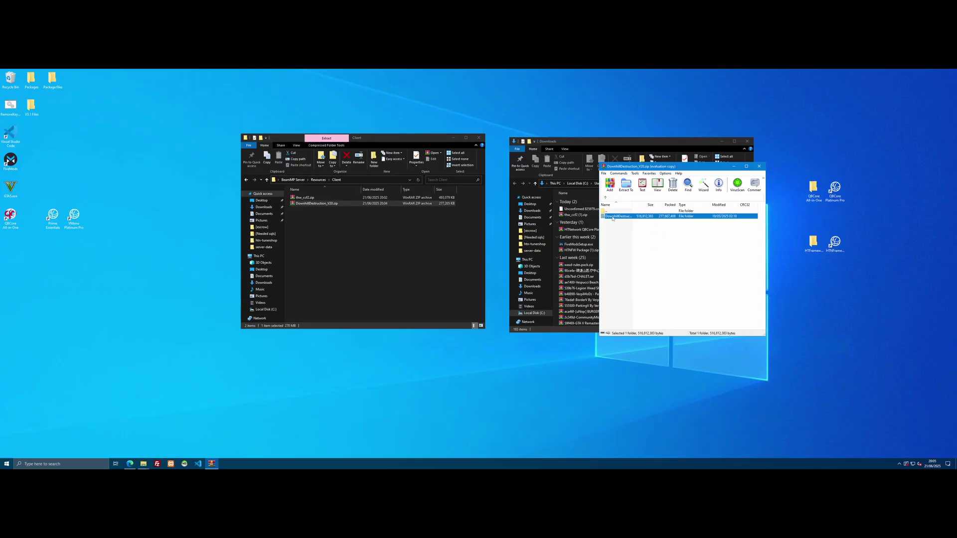
left_click(613, 217)
key("ctrl+c")
left_click(630, 233)
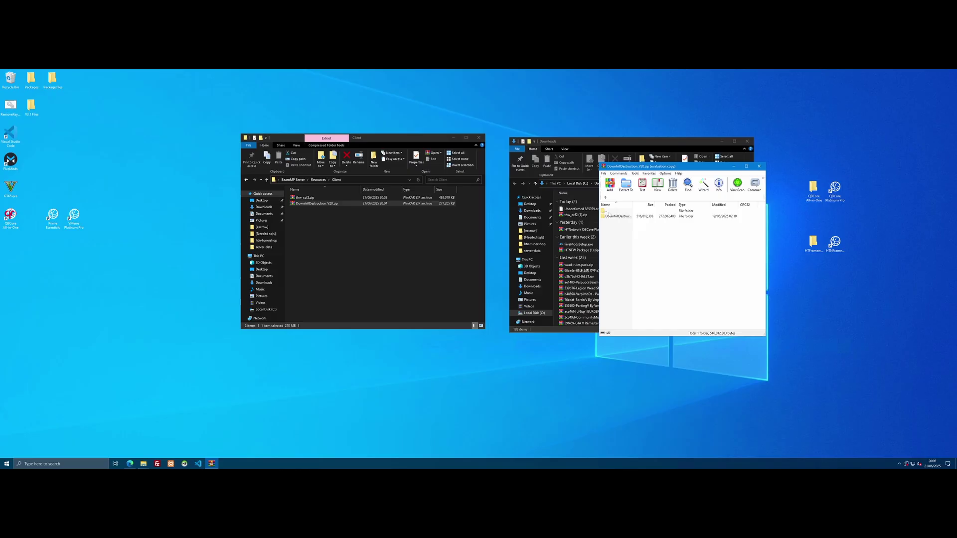
left_click(621, 216)
key("Up")
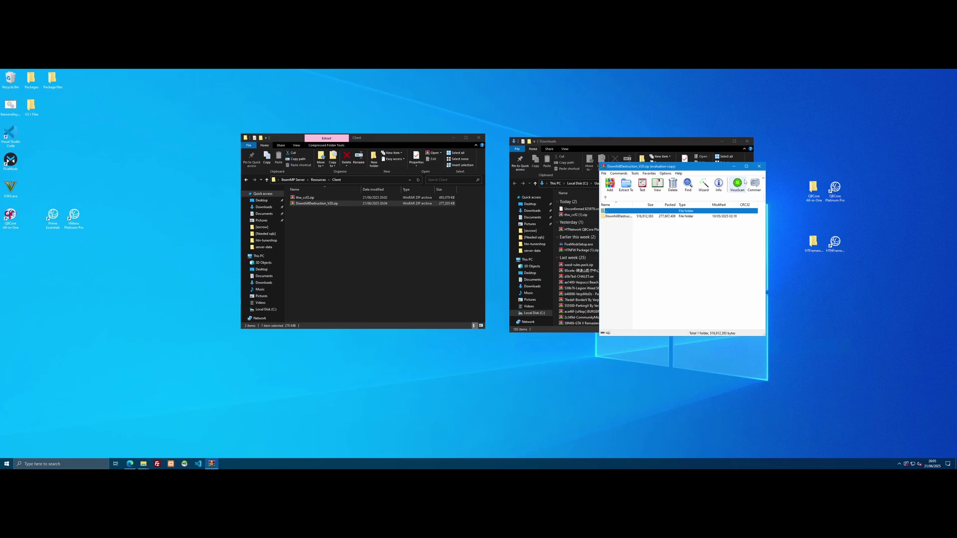
left_click(759, 166)
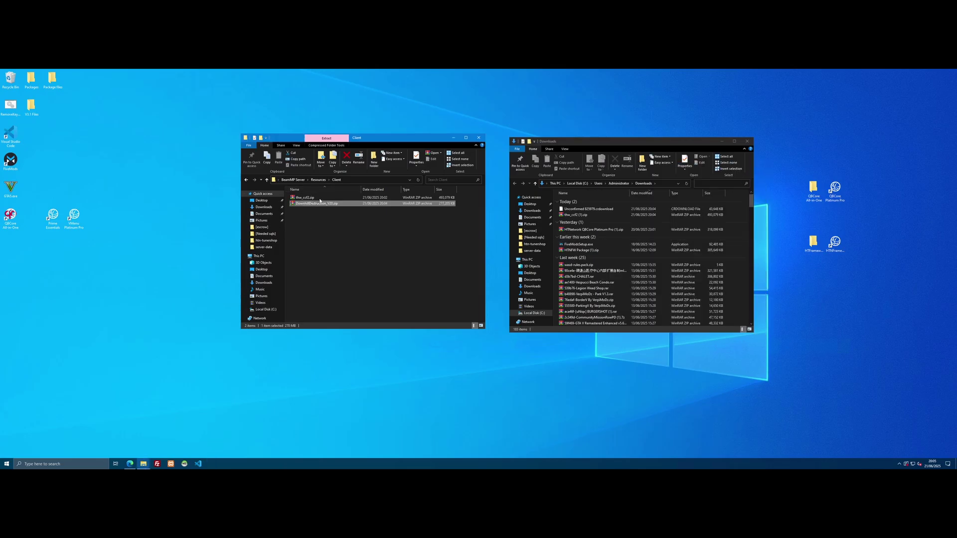
Go back to the BeamMP Server folder and open ServerConfig.toml in Visual Studio Code
left_click(293, 180)
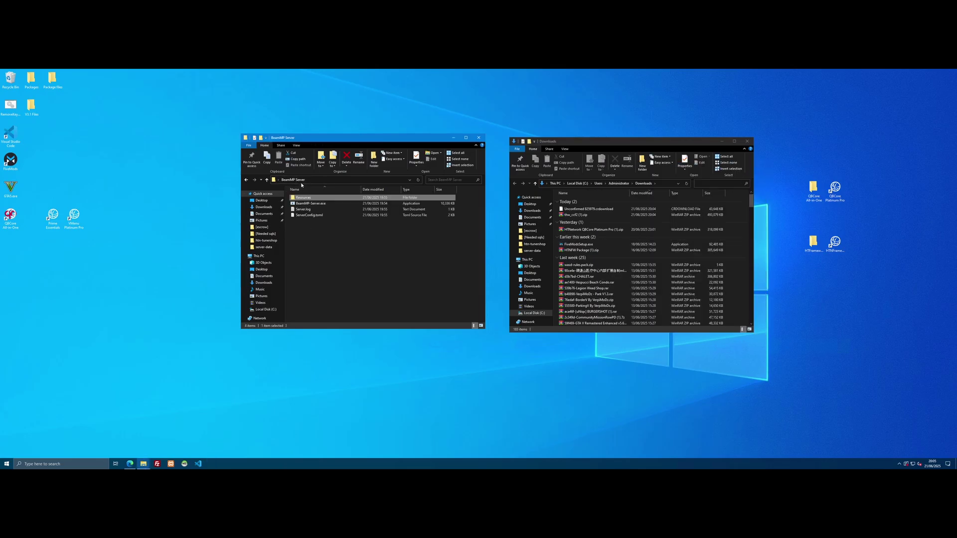
left_click(325, 230)
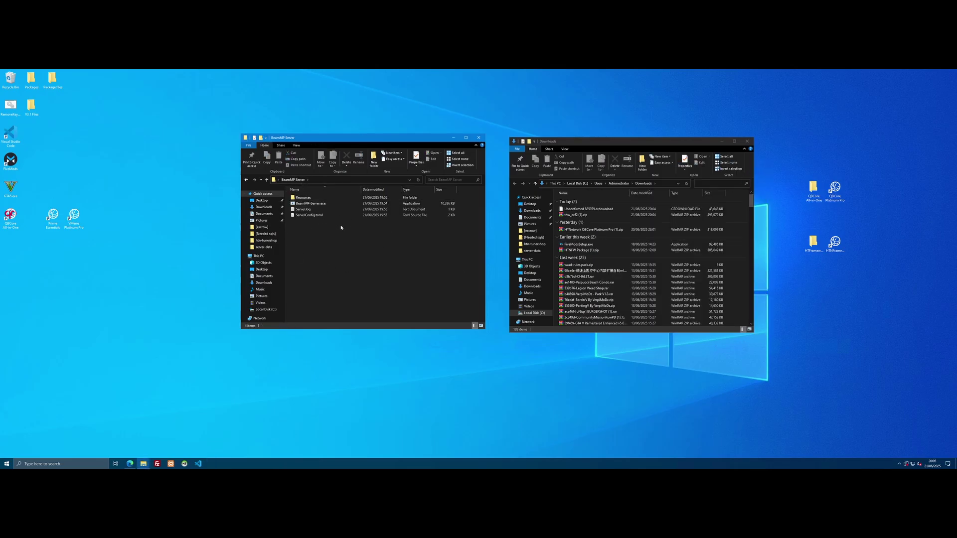
left_click(313, 216)
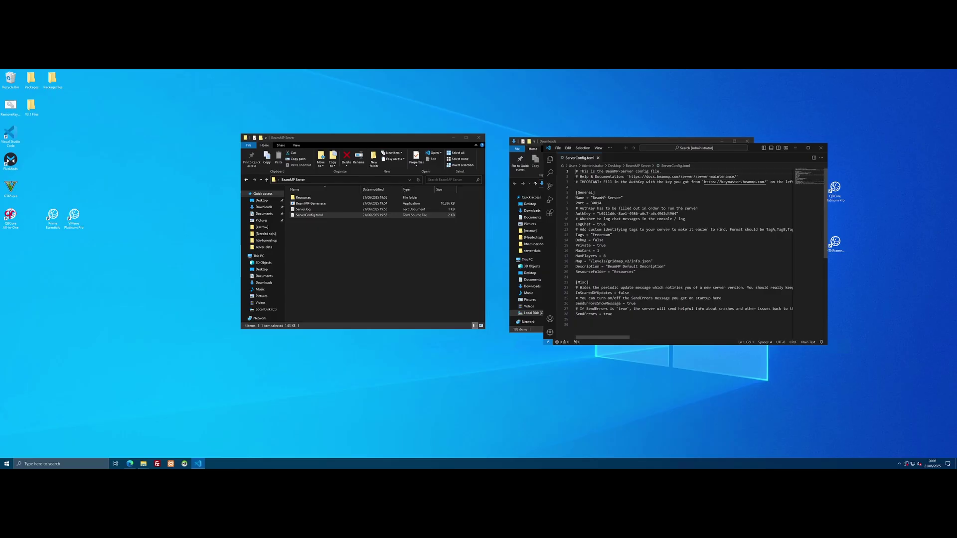
left_click(599, 251)
left_click(621, 262)
left_click(670, 287)
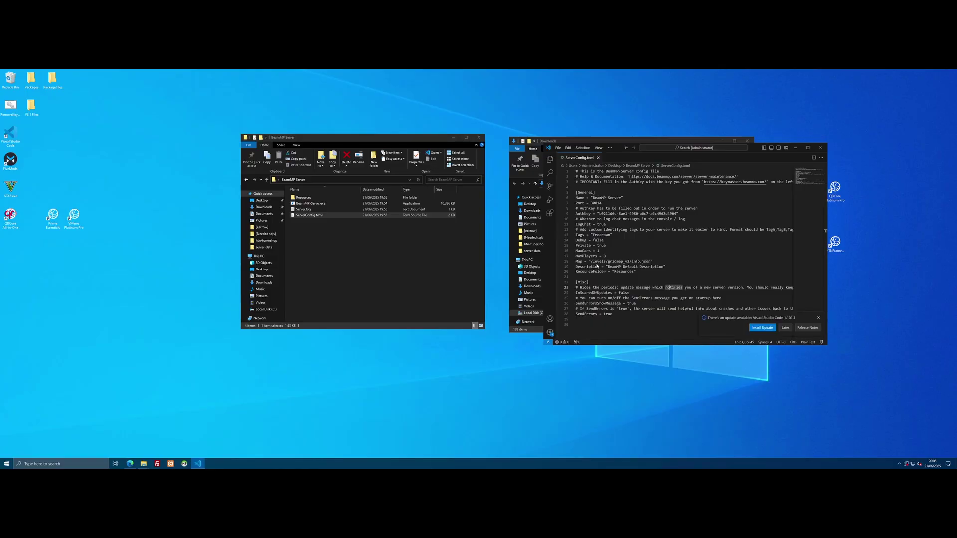
Set the Map path in ServerConfig.toml to "/levels/DownhillDestruction/info.json" and save the file
left_click(594, 261)
key("Escape")
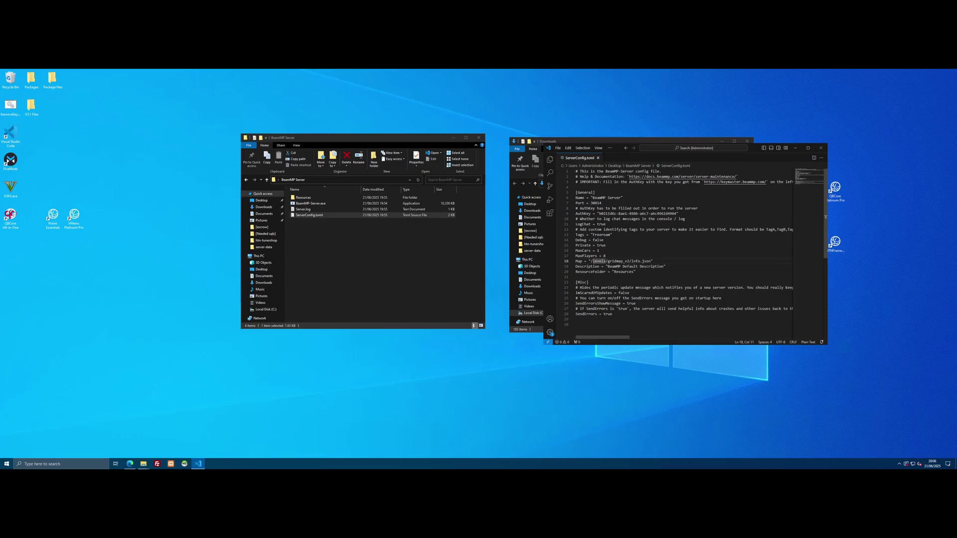
double_click(618, 261)
left_click(632, 261, "shift")
key("BackSpace")
key("ctrl+v")
key("Up")
left_click(559, 148)
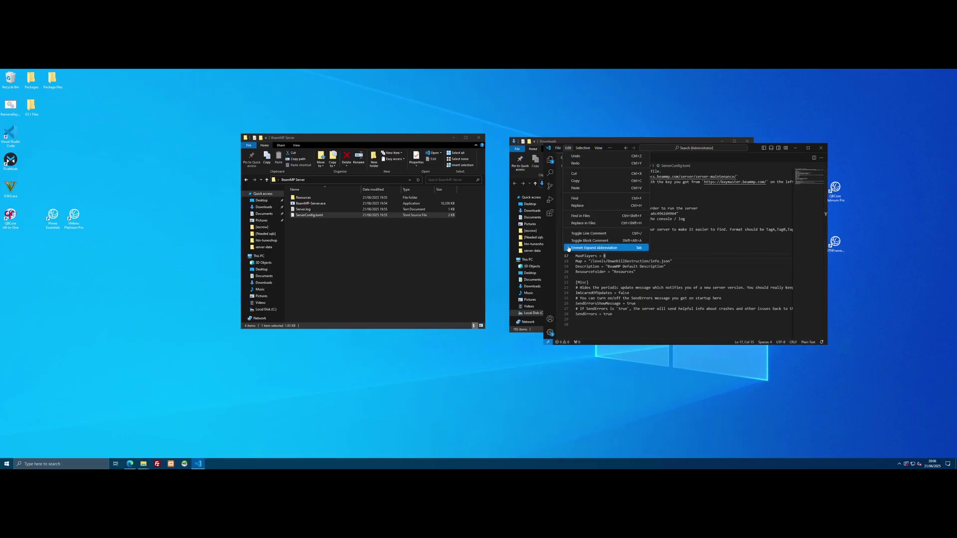
left_click(566, 245)
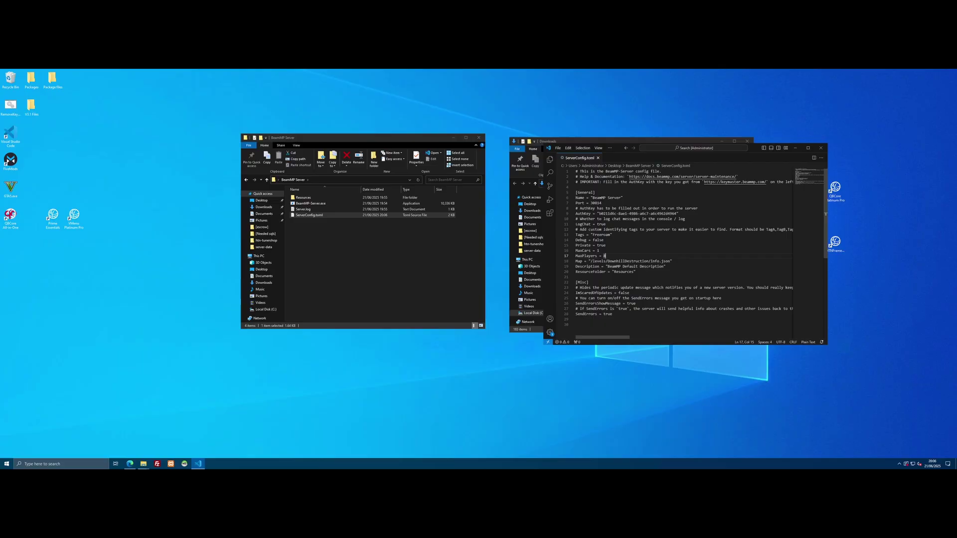
Close the configuration editor and start BeamMP-Server.exe
key("alt+F4")
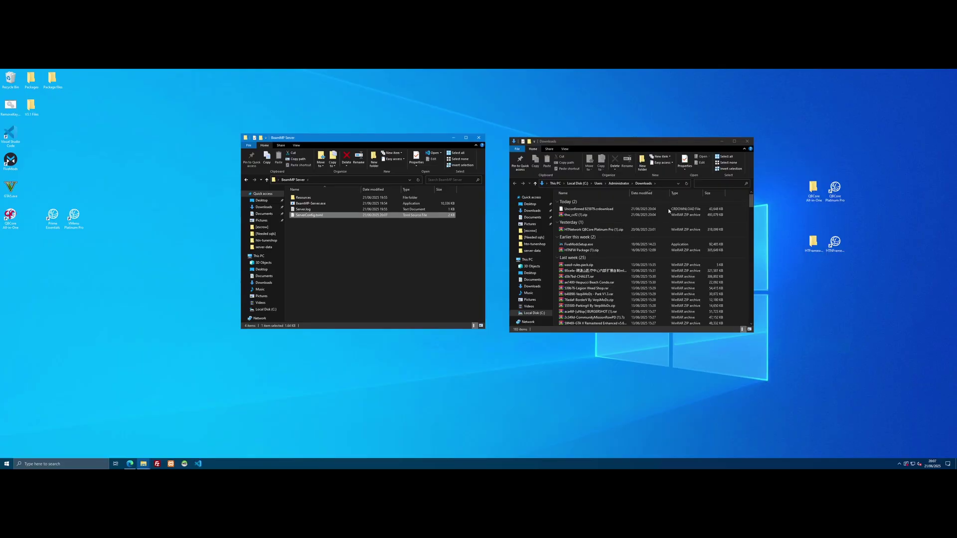
double_click(307, 204)
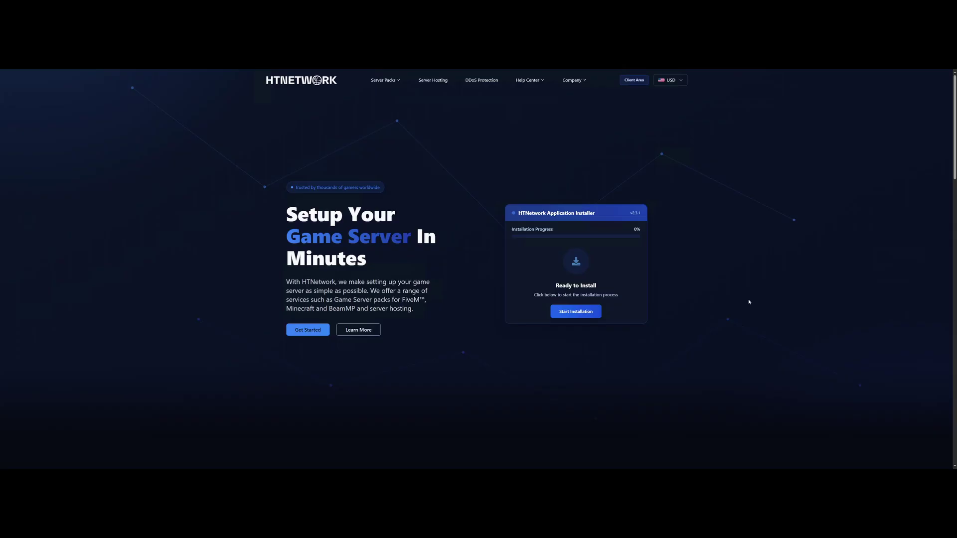
View the game server hosting page and its hosting plans on the HTNetwork website
left_click(434, 81)
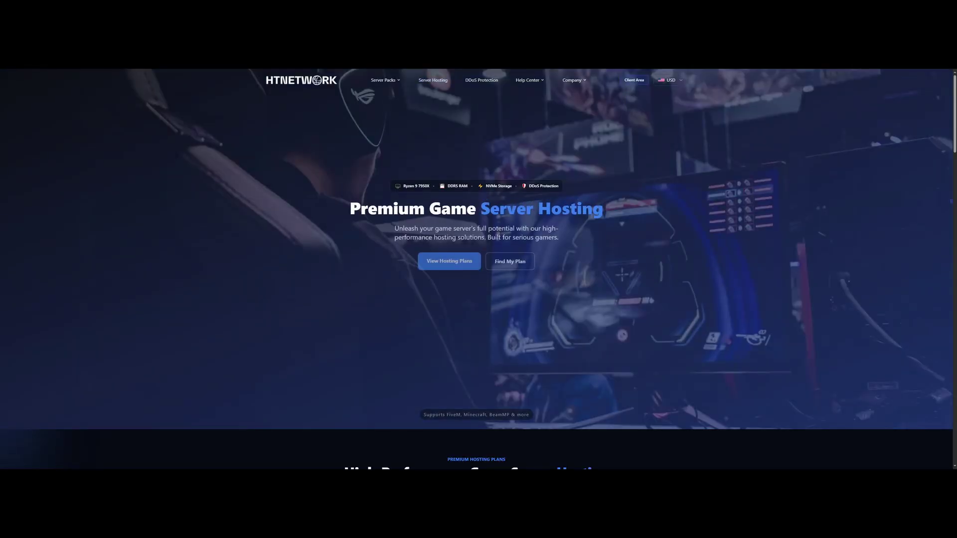
scroll(597, 241, "down", 3)
scroll(608, 263, "down", 2)
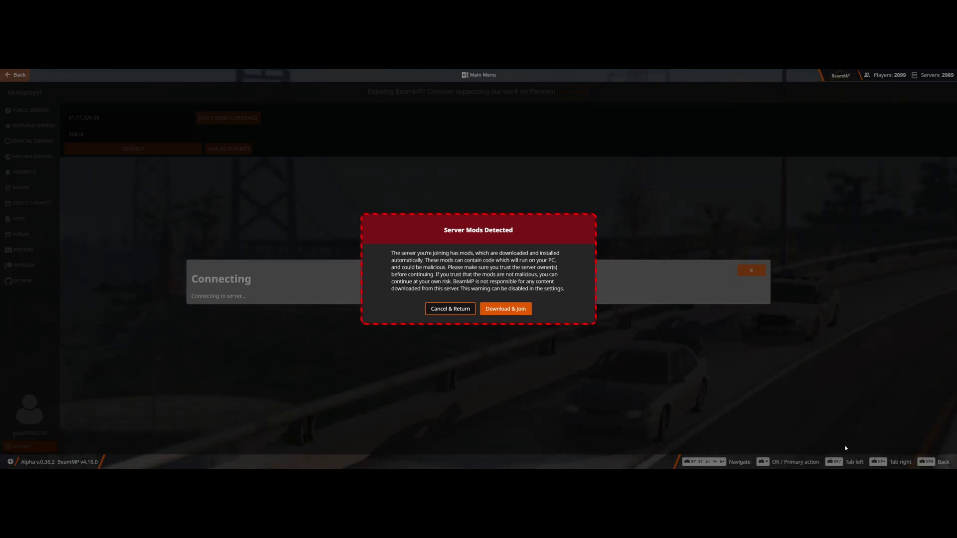
In BeamNG.drive, accept the server's mod download to join the BeamMP server, and open the vehicle selector
left_click(514, 308)
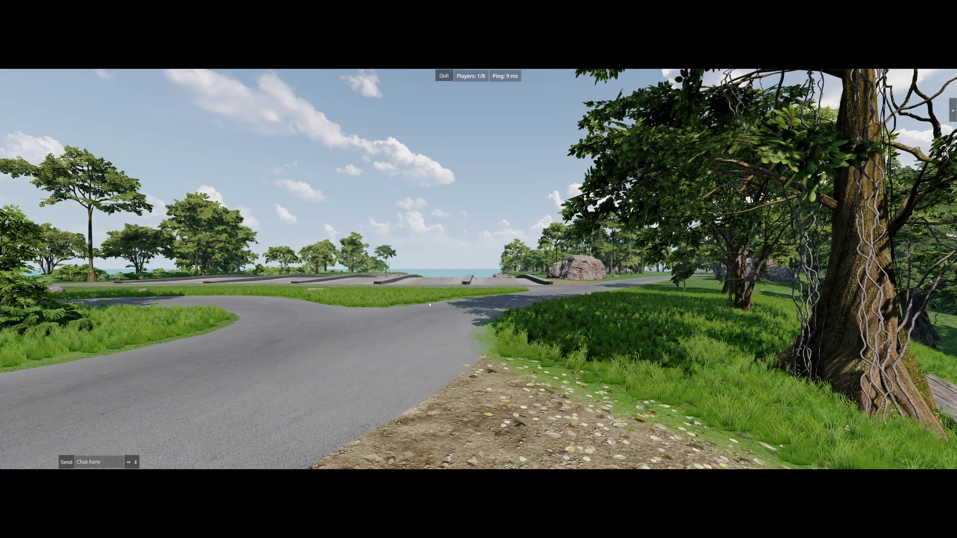
key("Escape")
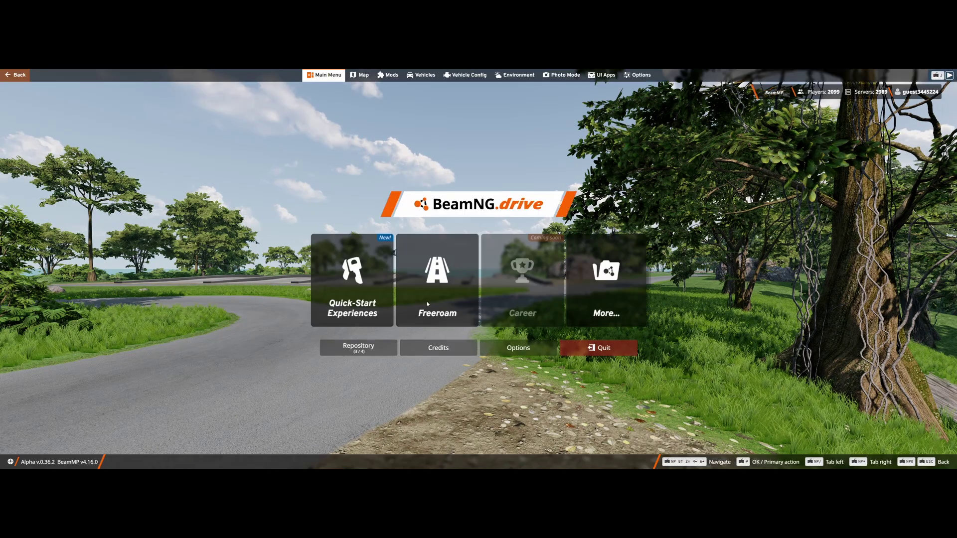
left_click(413, 76)
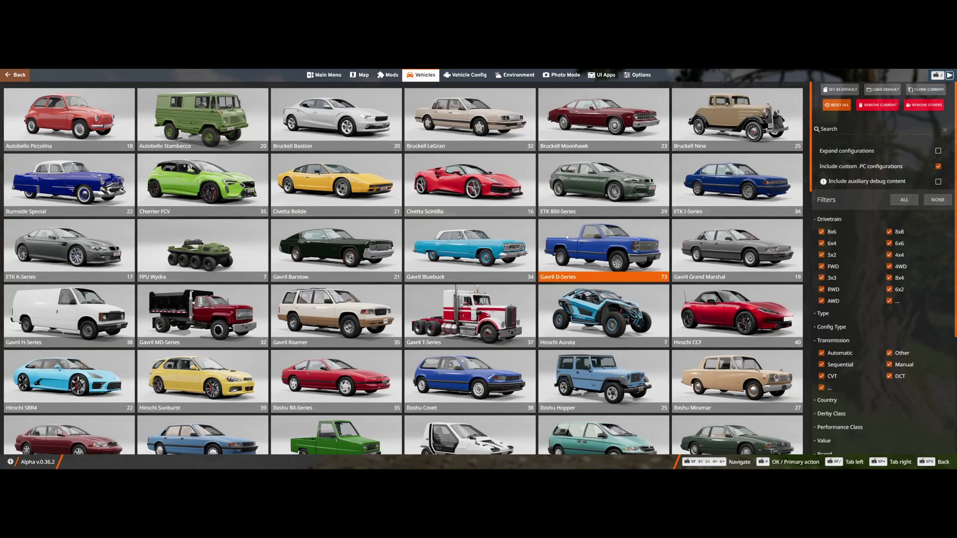
Choose the Hirochi CCF in its 210-4S (M) configuration and replace the current vehicle with it
scroll(567, 237, "down", 3)
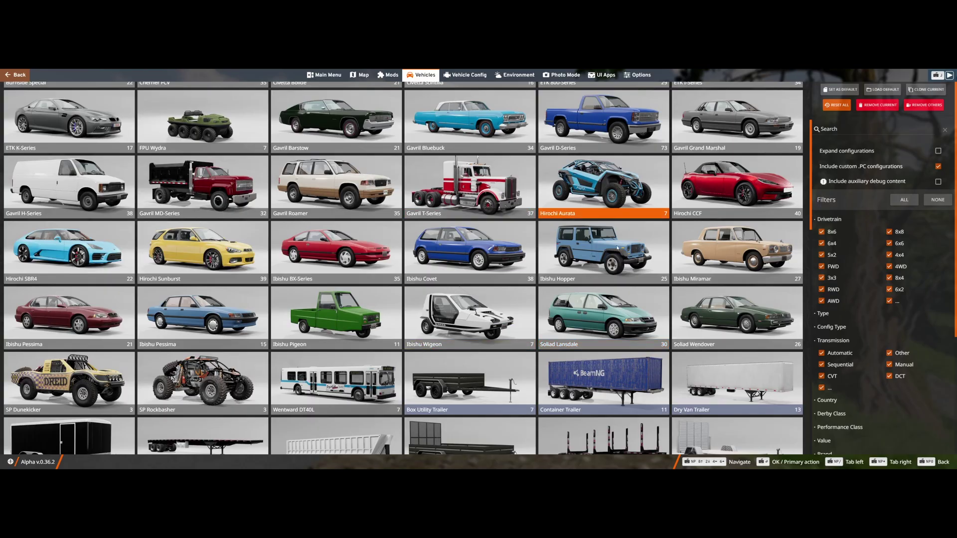
left_click(716, 200)
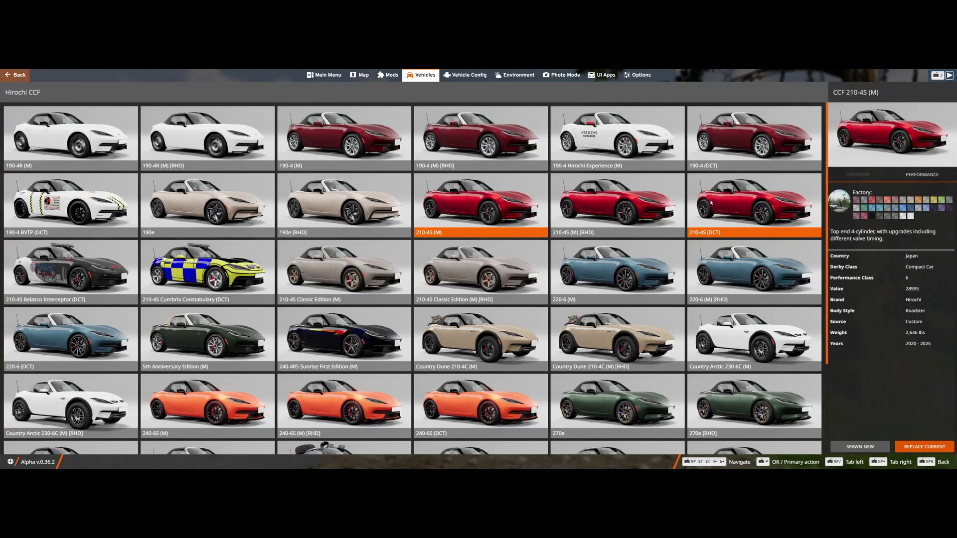
left_click(917, 447)
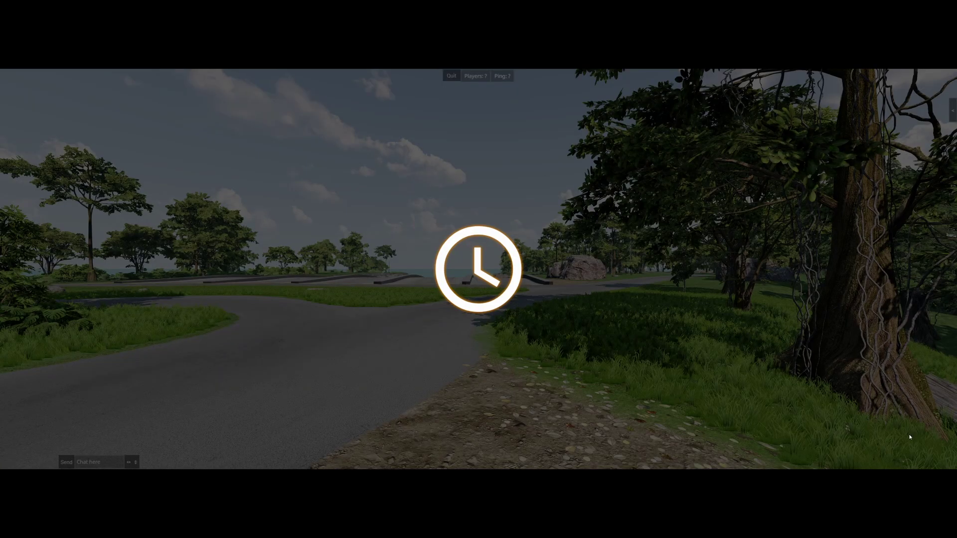